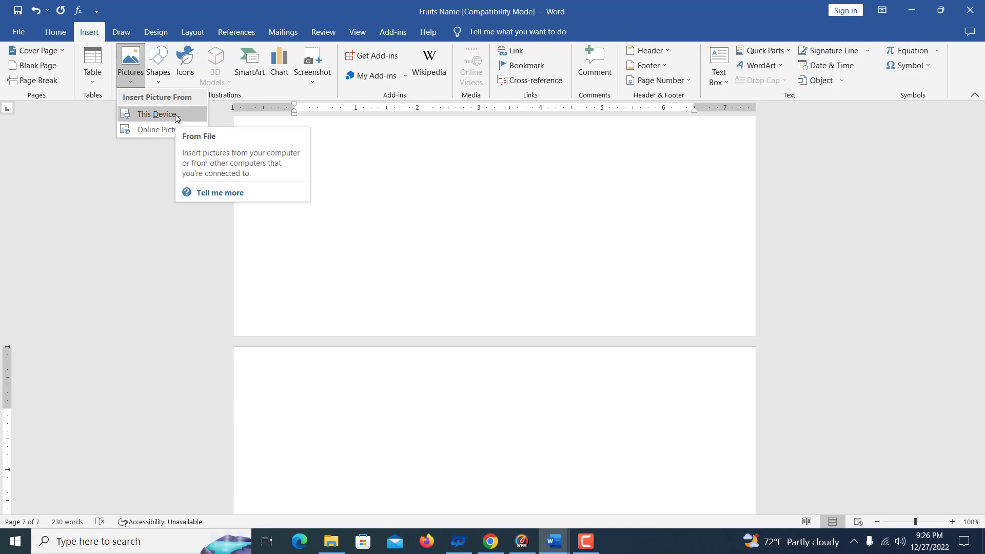
Insert picture 2 from the Winner It\Picture folder on drive D: into the blank last page
click(154, 114)
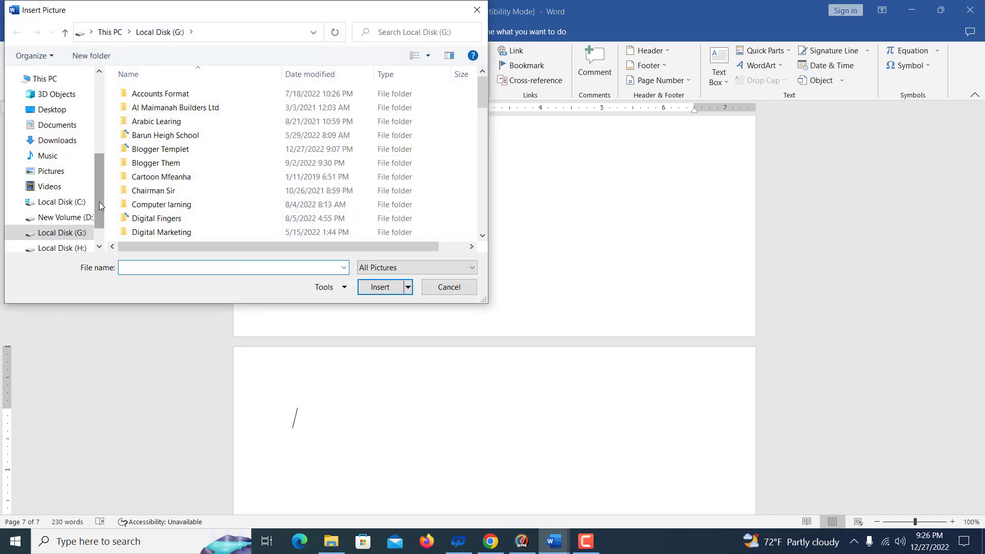
scroll(100, 202, down, 1)
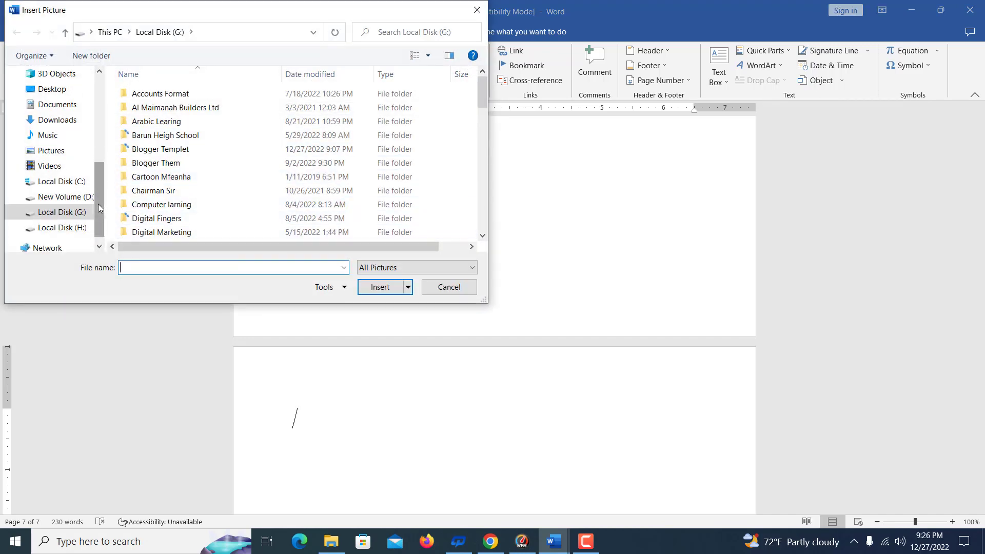
click(86, 199)
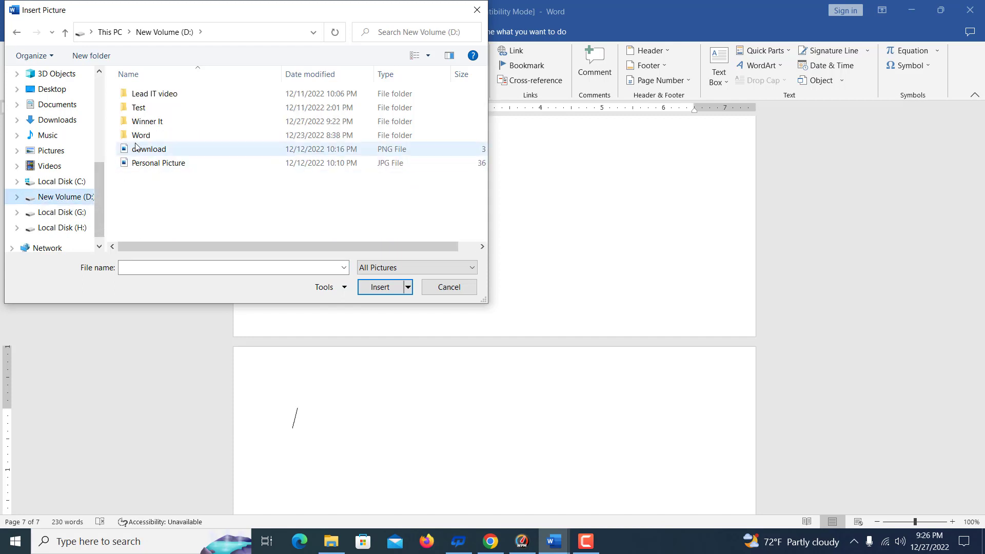
double_click(149, 123)
double_click(146, 107)
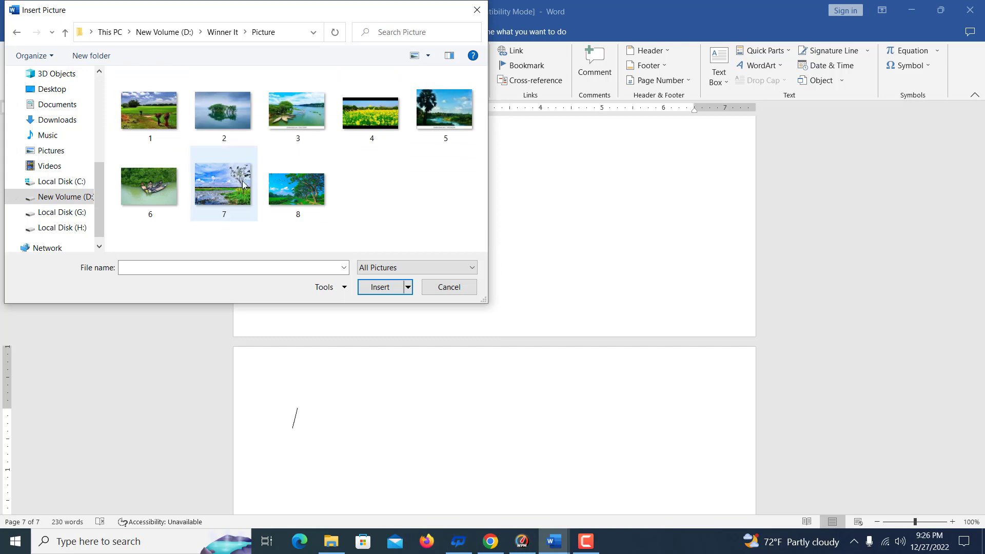
click(222, 116)
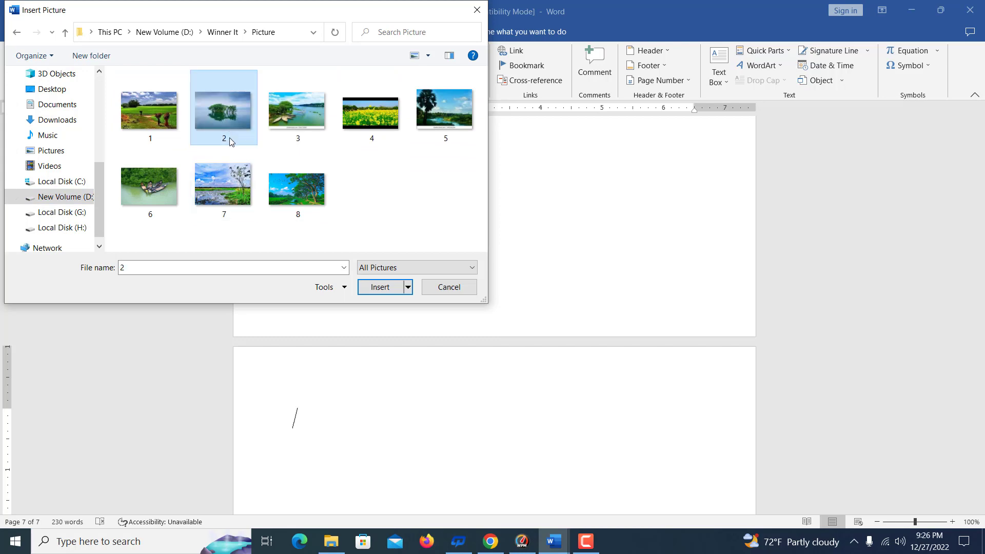
click(383, 289)
scroll(462, 390, down, 2)
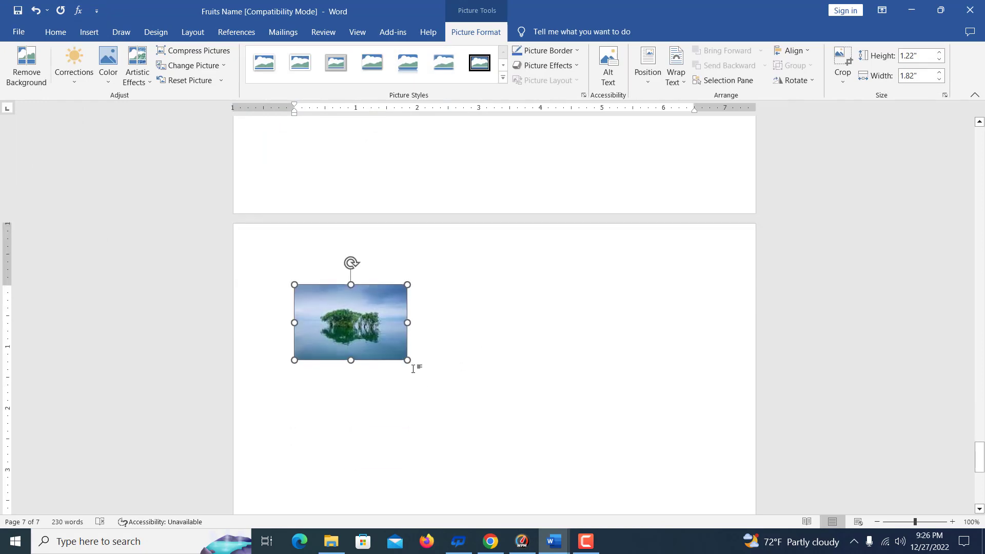
Enlarge the inserted lake picture to about 4.93" by 3.29" and delete it from the page
drag(426, 375, 595, 415)
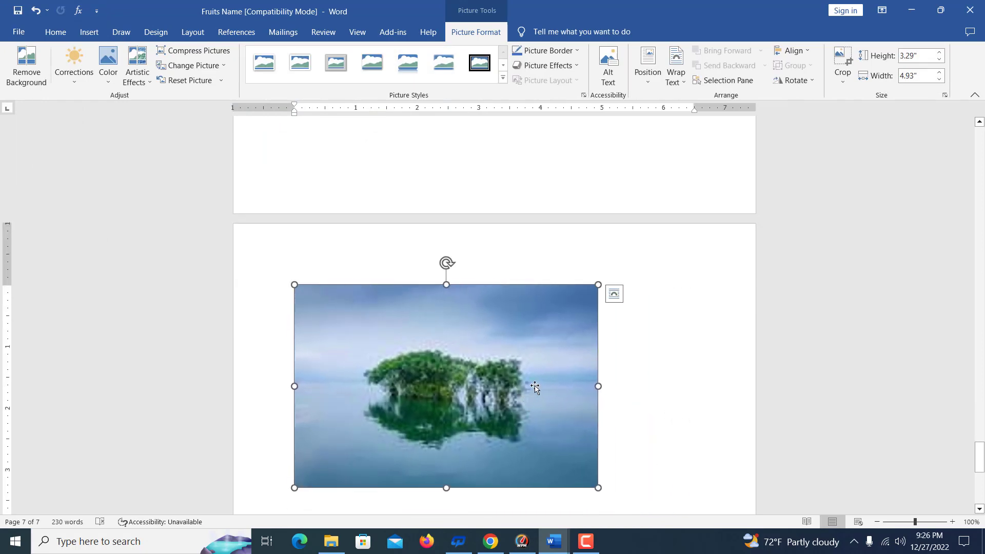
scroll(534, 387, down, 1)
key(Delete)
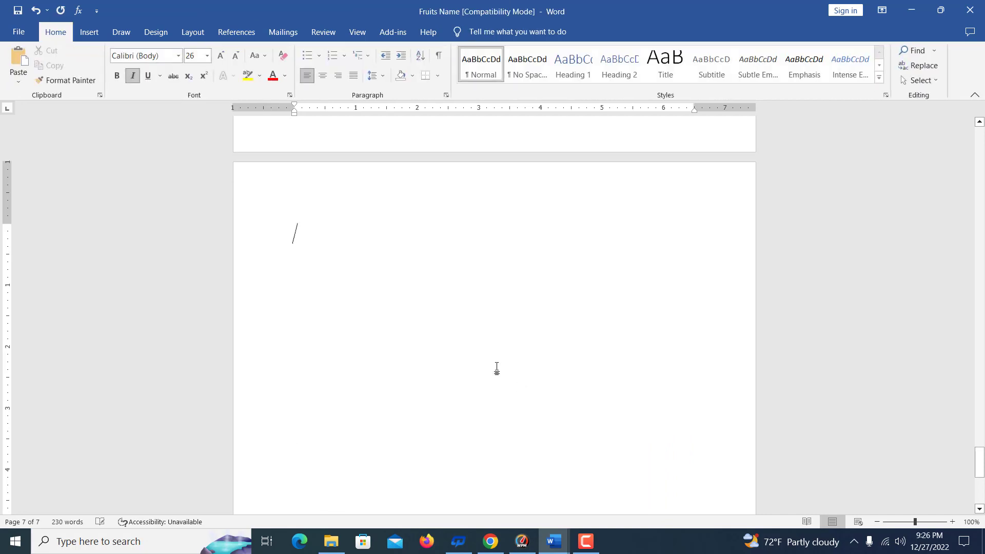
Insert picture 7 from the Picture folder on this device into the blank page and deselect it
click(90, 33)
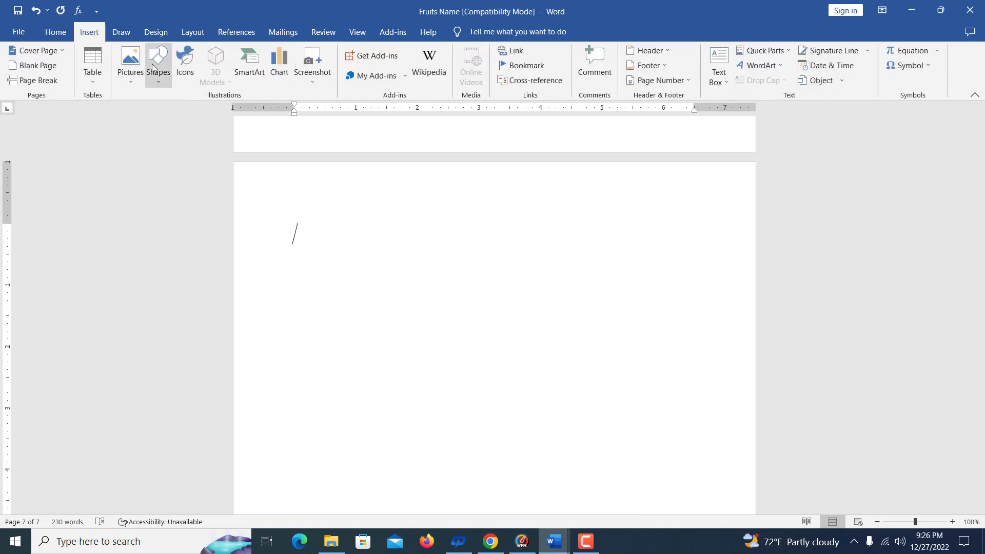
click(134, 79)
click(154, 115)
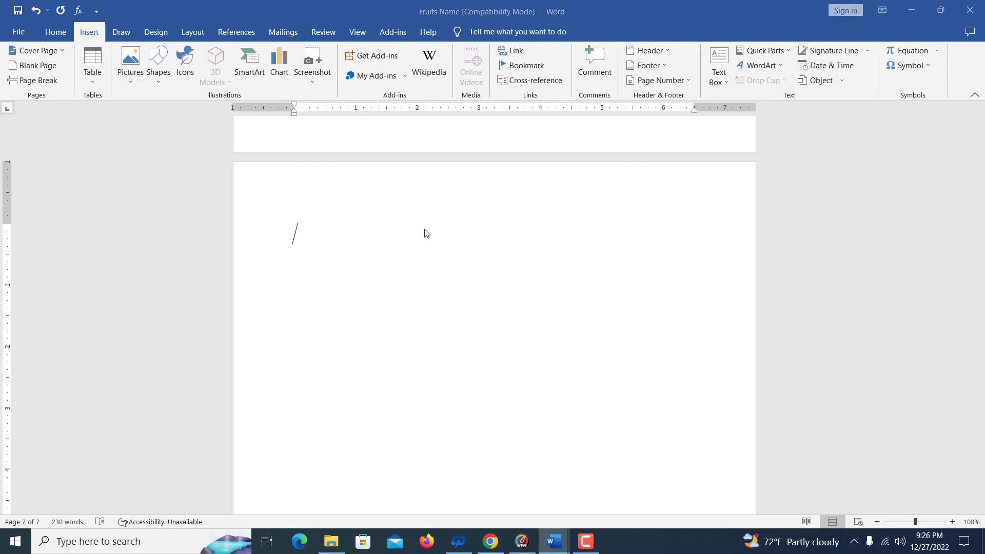
click(239, 193)
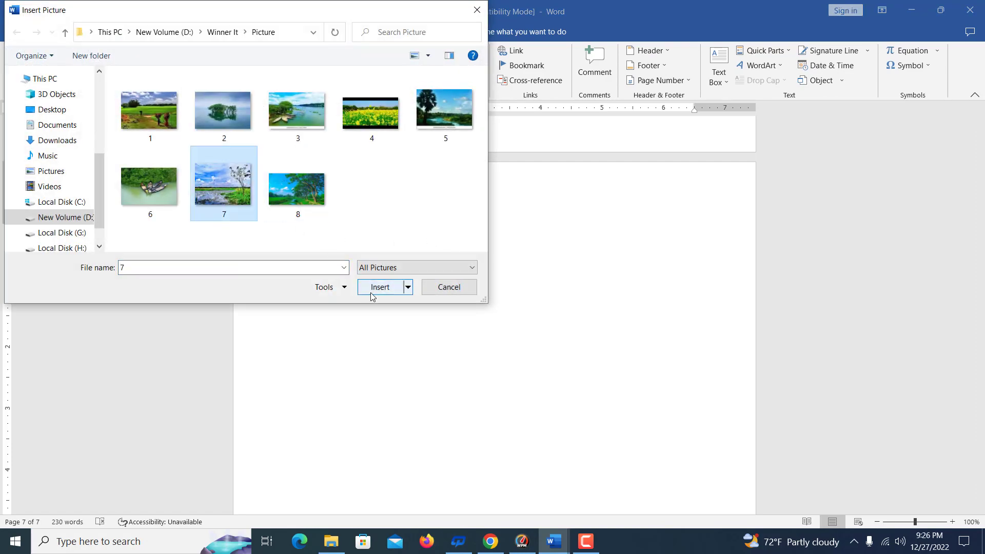
click(372, 291)
scroll(481, 319, down, 2)
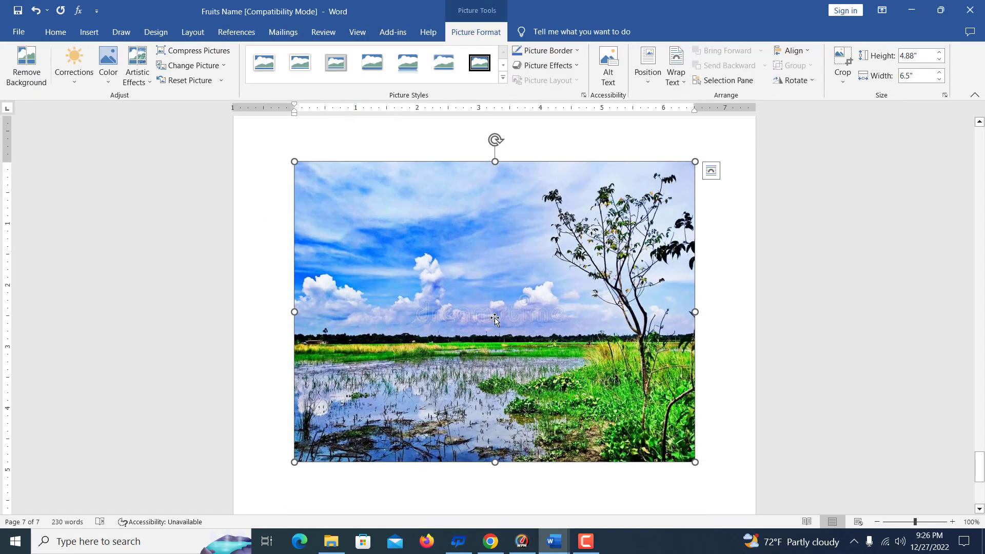
scroll(495, 318, down, 1)
click(709, 214)
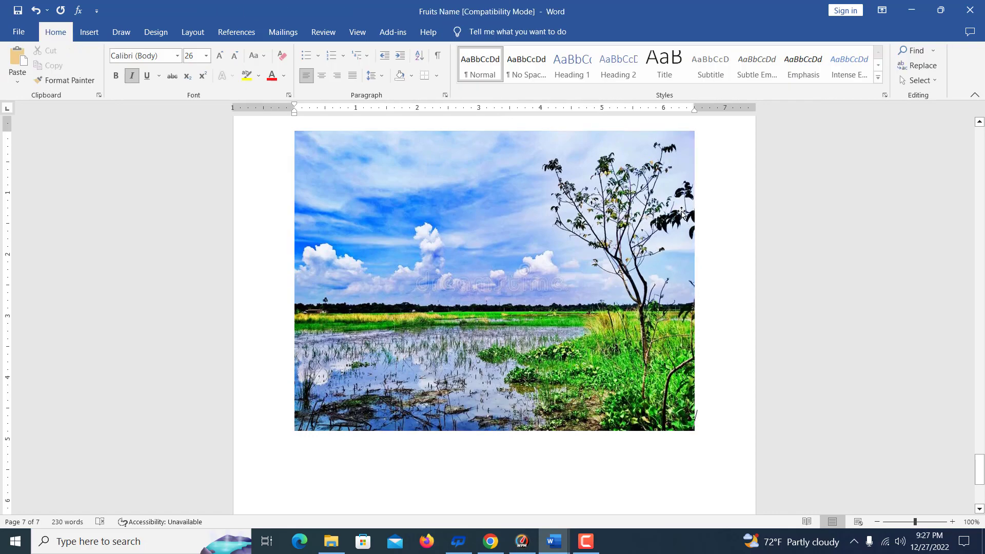
Shrink the inserted landscape picture proportionally in two stages to about 3.18" wide by 2.38" high
scroll(481, 200, up, 1)
click(305, 177)
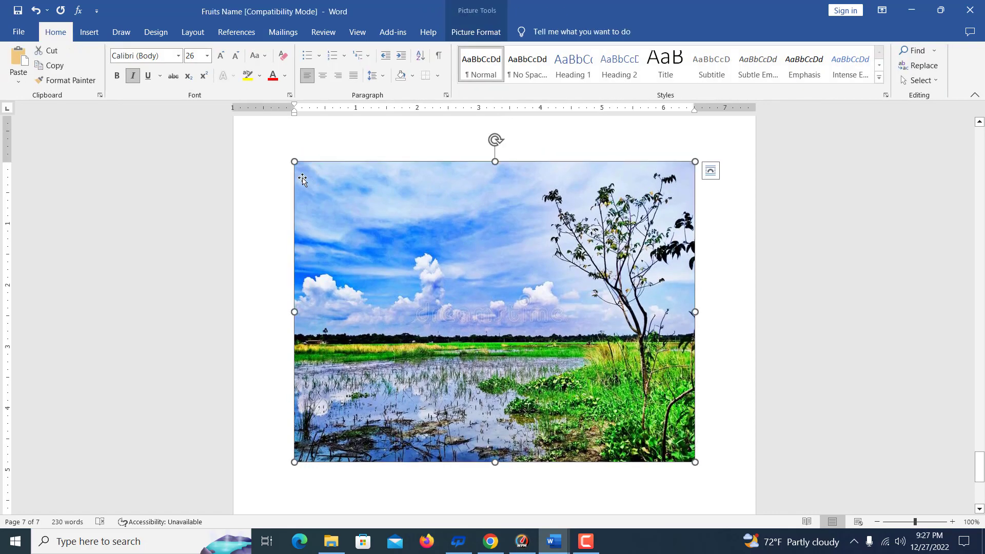
drag(303, 171, 398, 242)
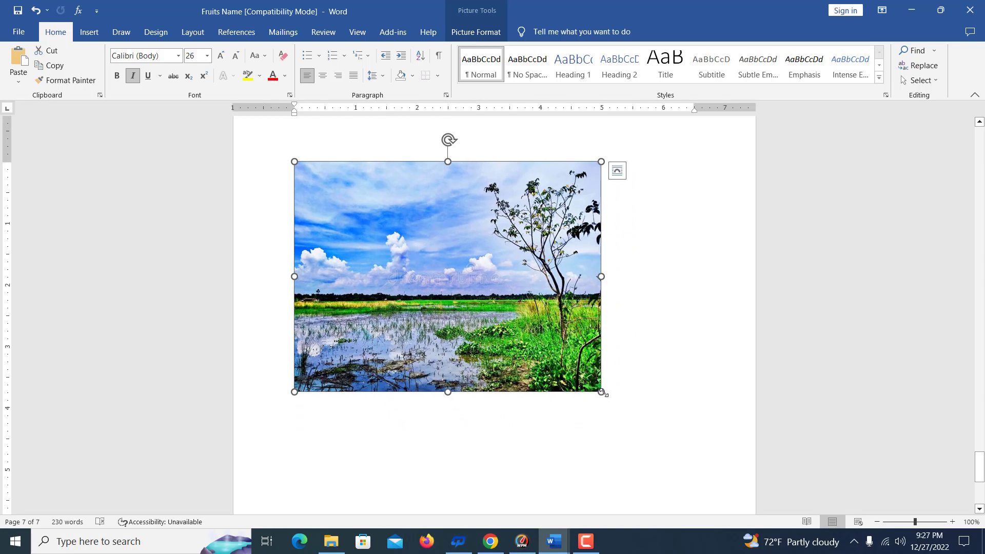
drag(601, 393, 491, 309)
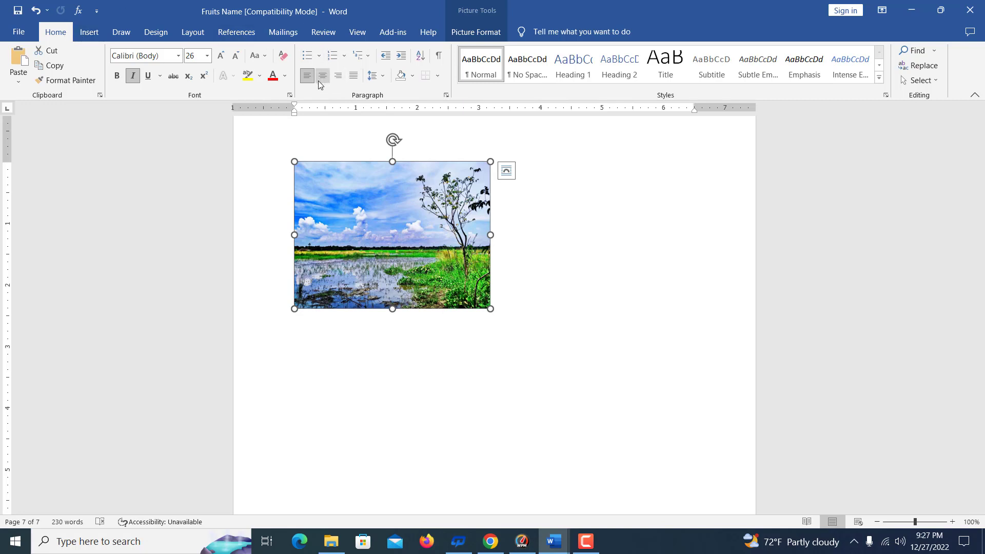
Try centred, right and justified alignment on the landscape picture, and dismiss its layout options
click(506, 170)
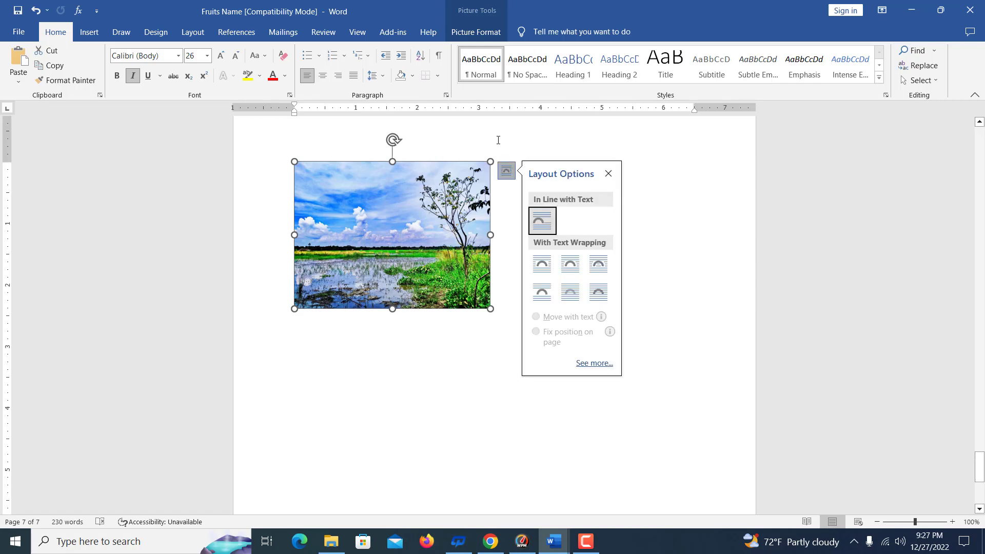
click(327, 76)
click(338, 75)
click(353, 76)
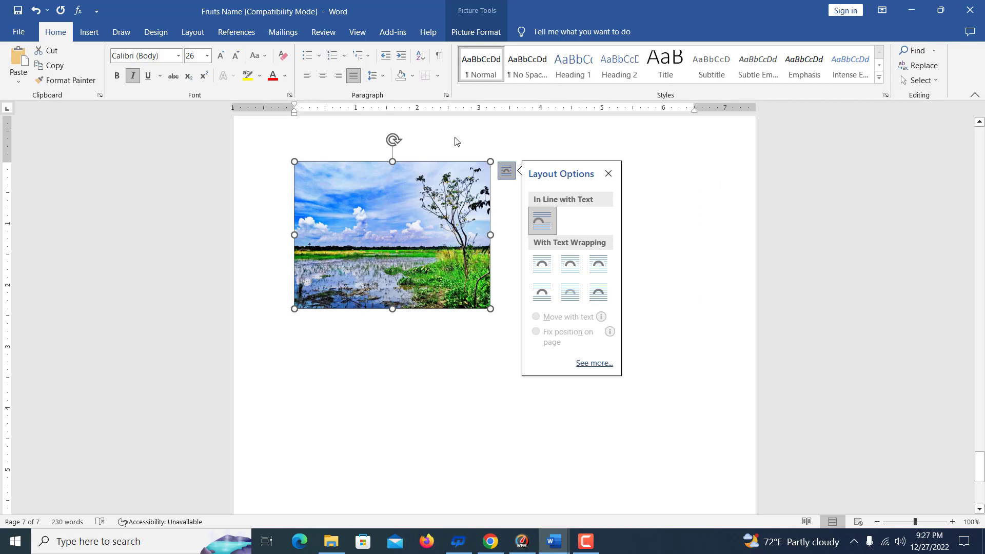
click(648, 178)
click(386, 183)
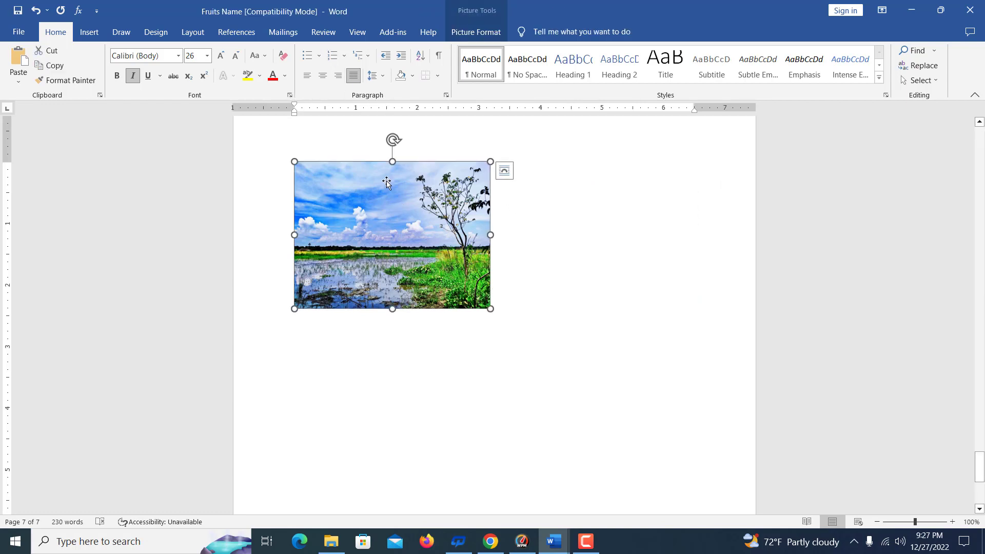
Cycle the picture's alignment through left, centre and right, and finish with left alignment
key(ctrl+l)
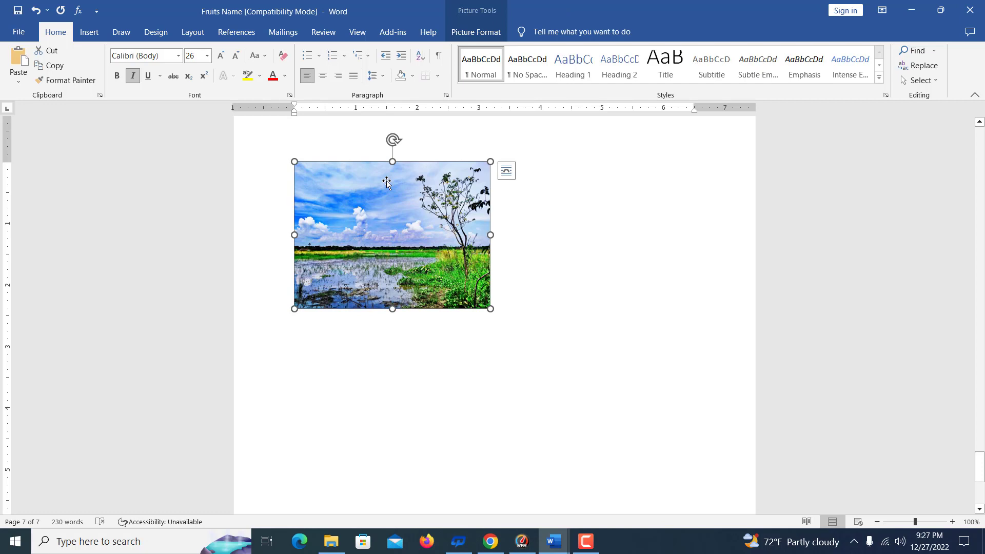
key(ctrl+e)
key(ctrl+r)
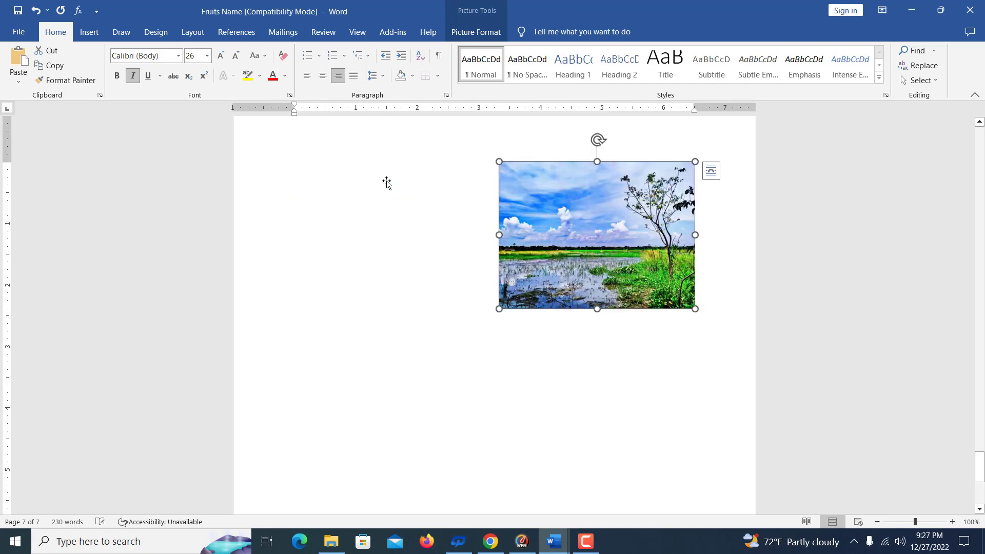
key(ctrl+l)
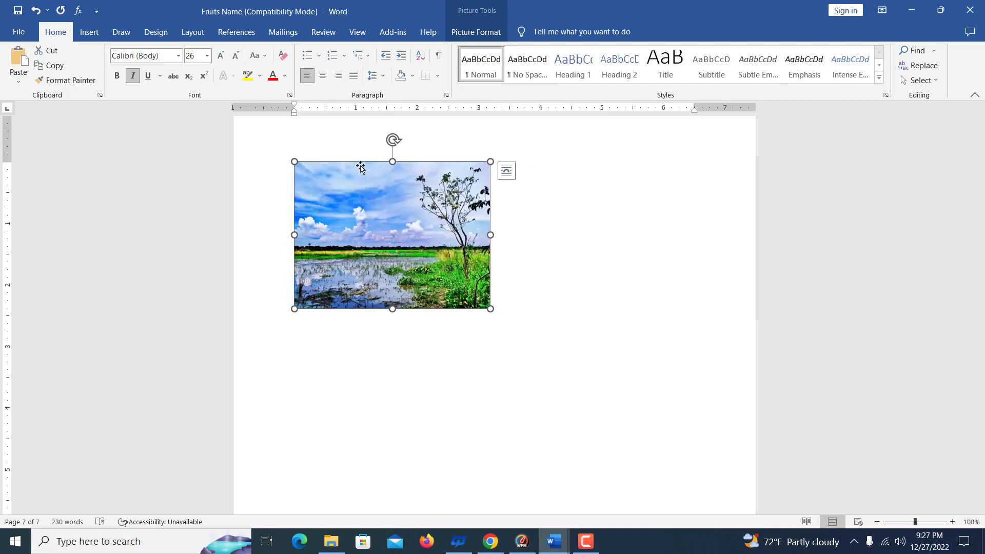
click(598, 236)
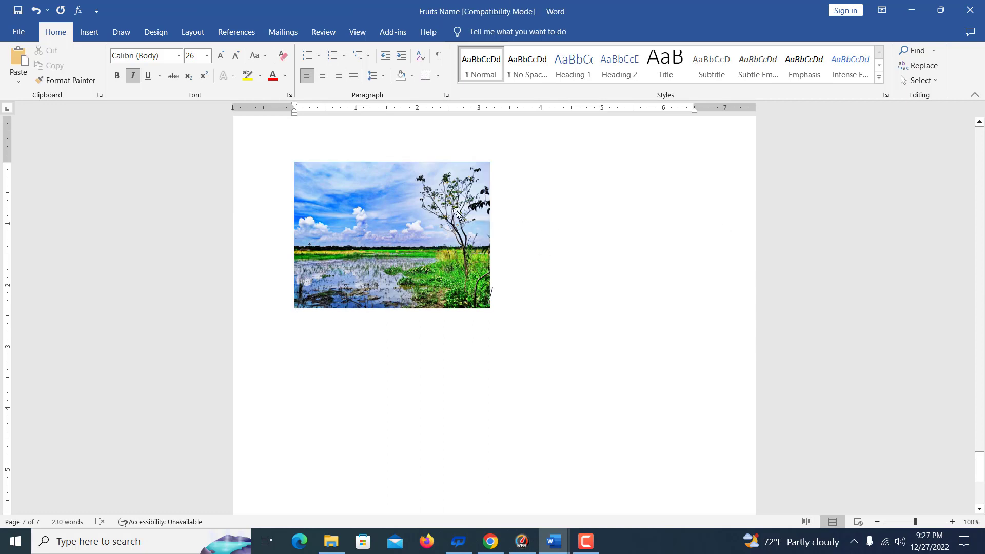
Enlarge the landscape picture proportionally to about 3.68" wide by 2.76" high
click(450, 213)
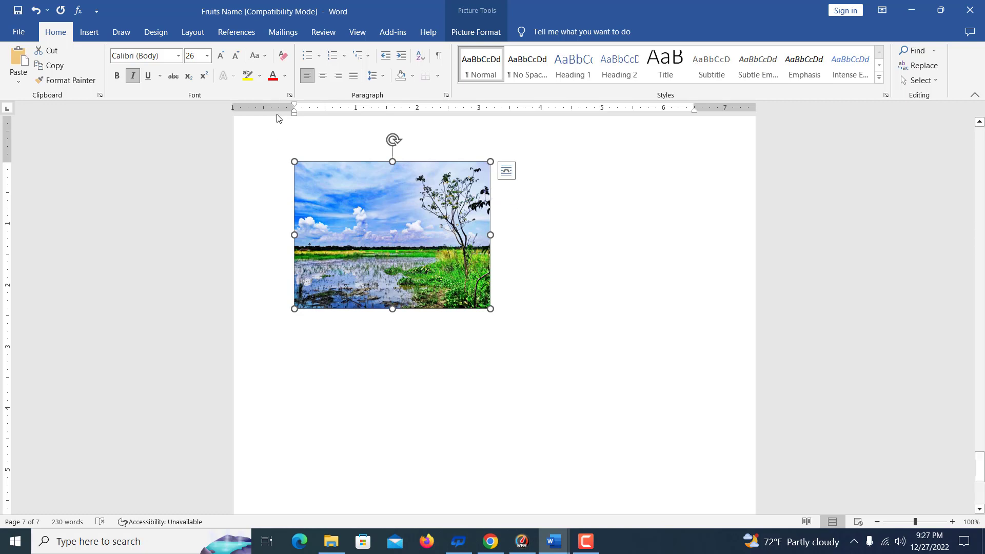
click(472, 33)
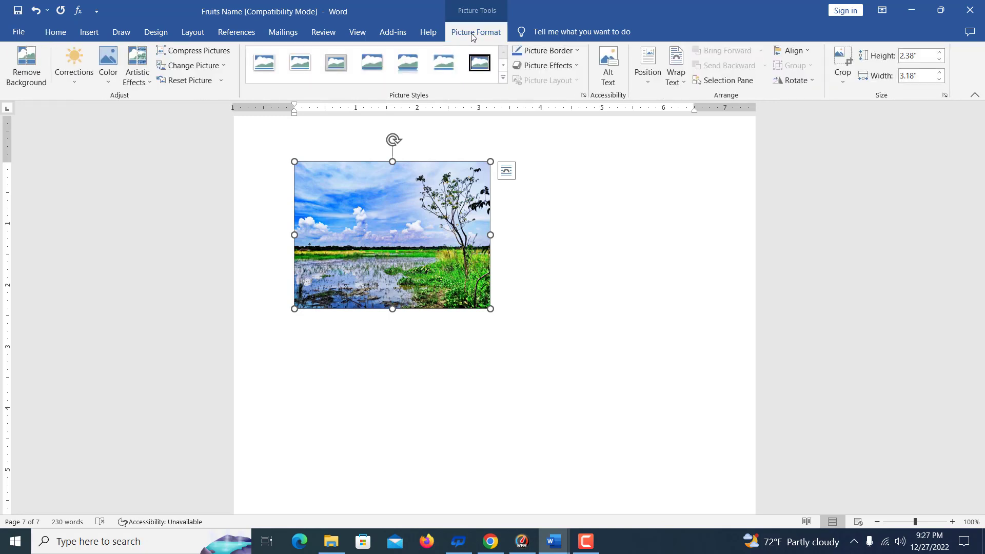
drag(490, 309, 522, 333)
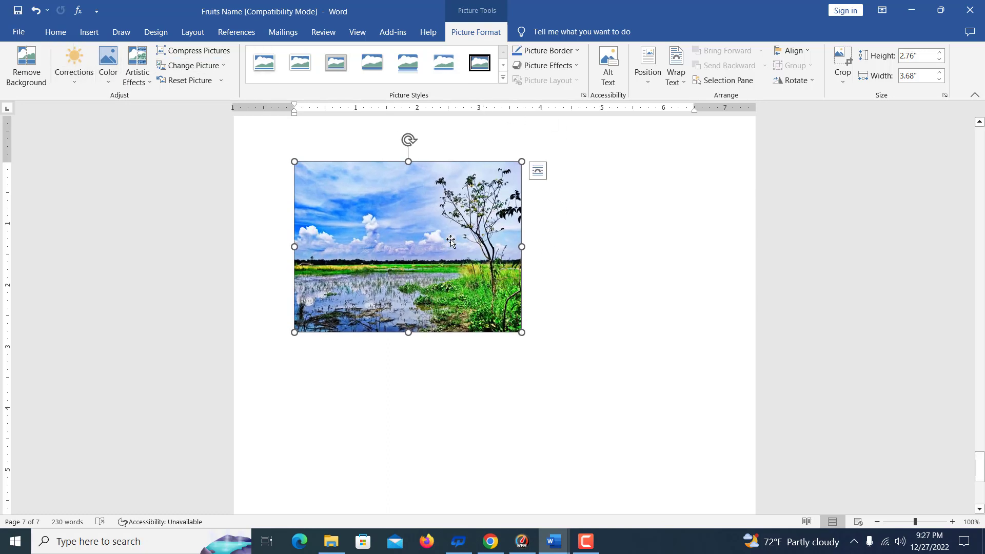
Place the text cursor after the landscape picture and start a new line below it
click(541, 214)
click(443, 201)
click(530, 206)
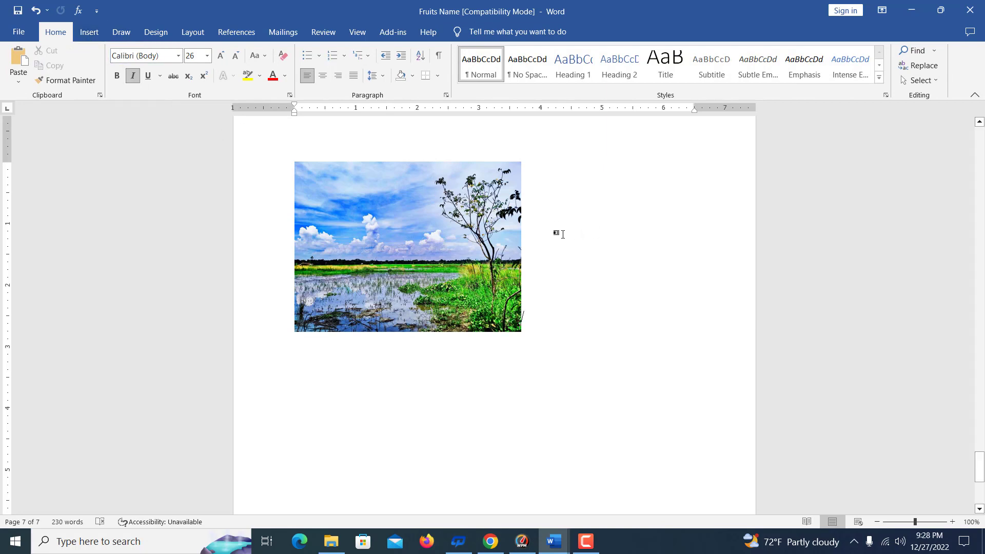
key(Return)
key(Return)
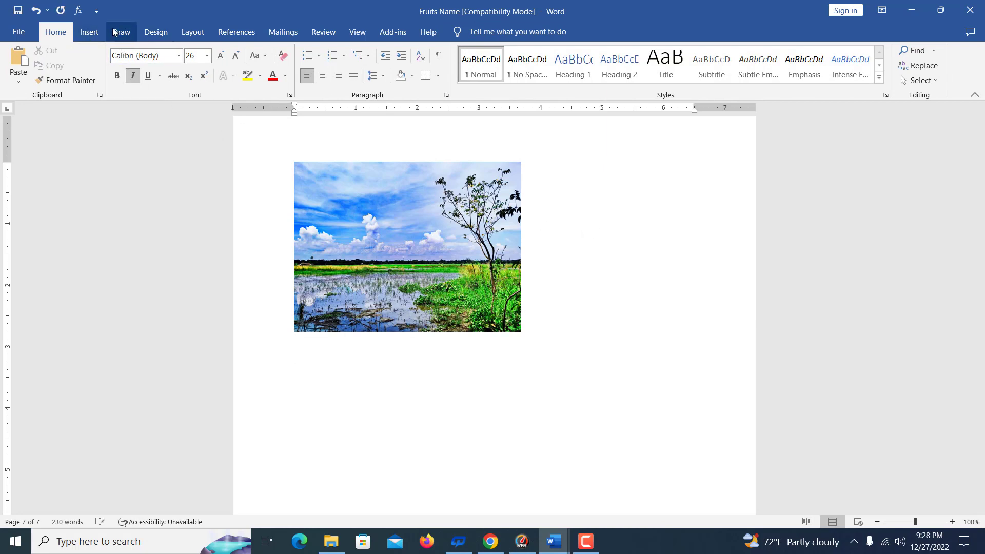
click(89, 34)
click(131, 70)
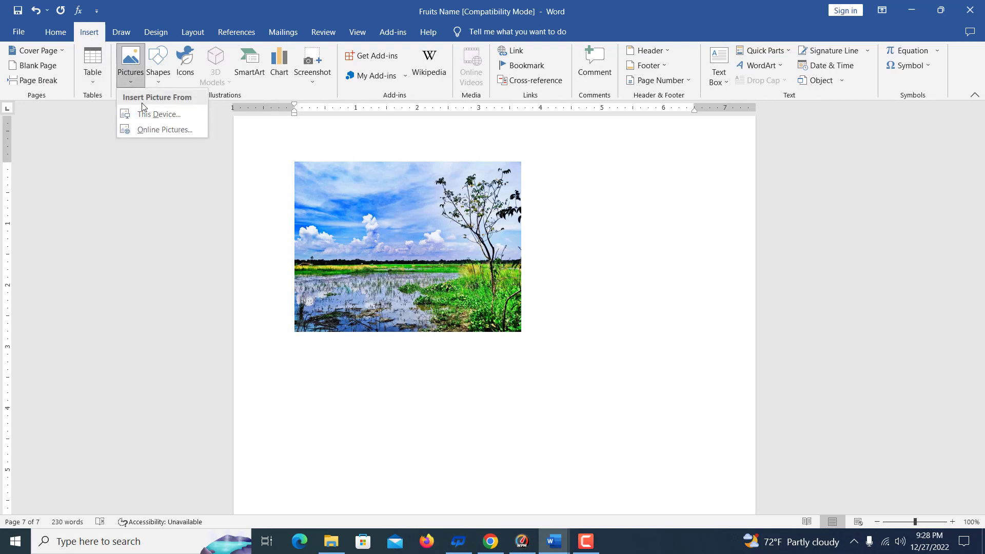
click(147, 116)
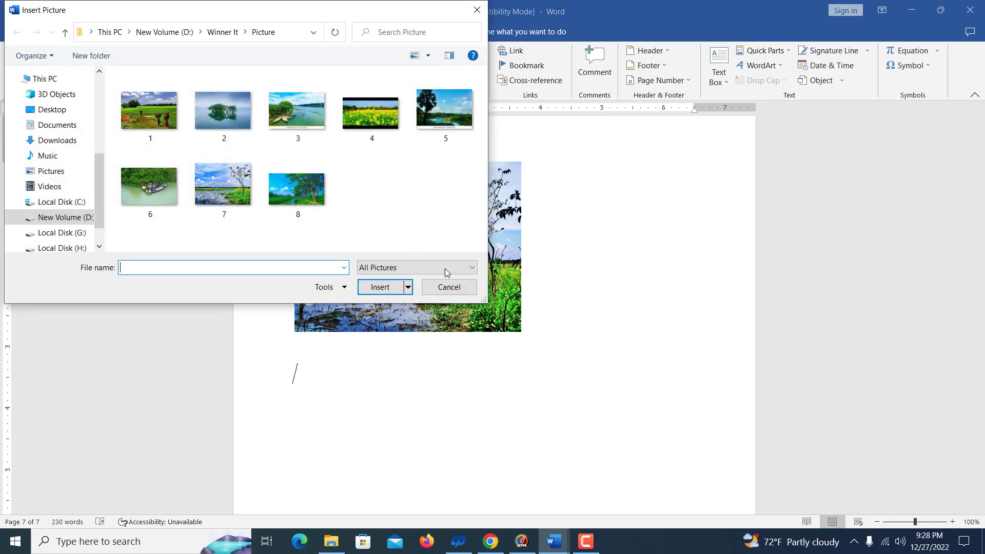
click(377, 283)
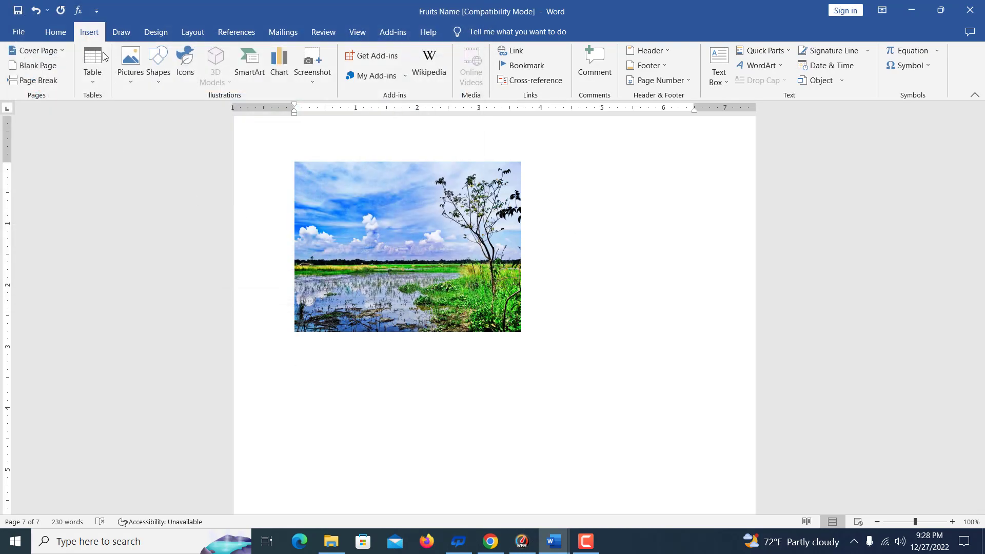
Start inserting an online picture and search Bing for "natural"
click(132, 84)
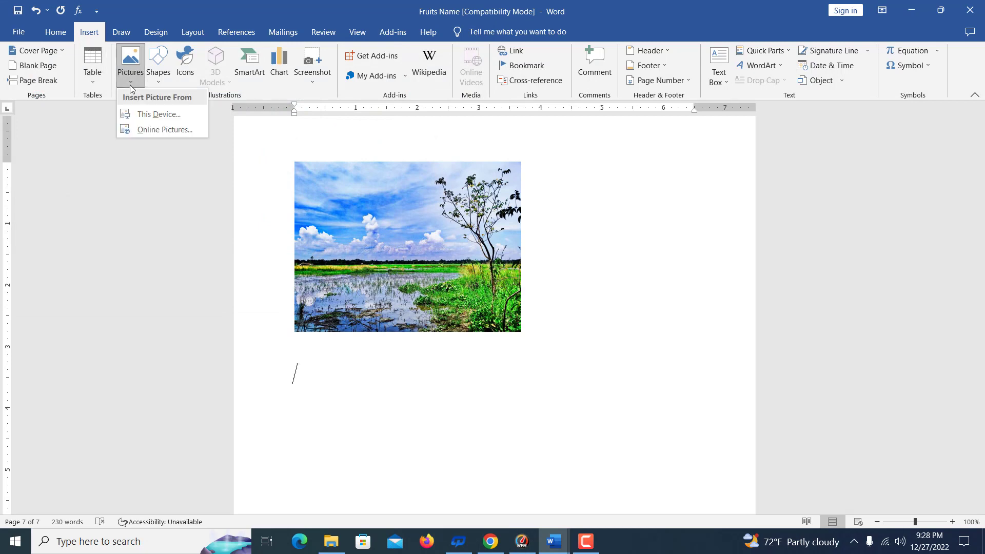
click(159, 130)
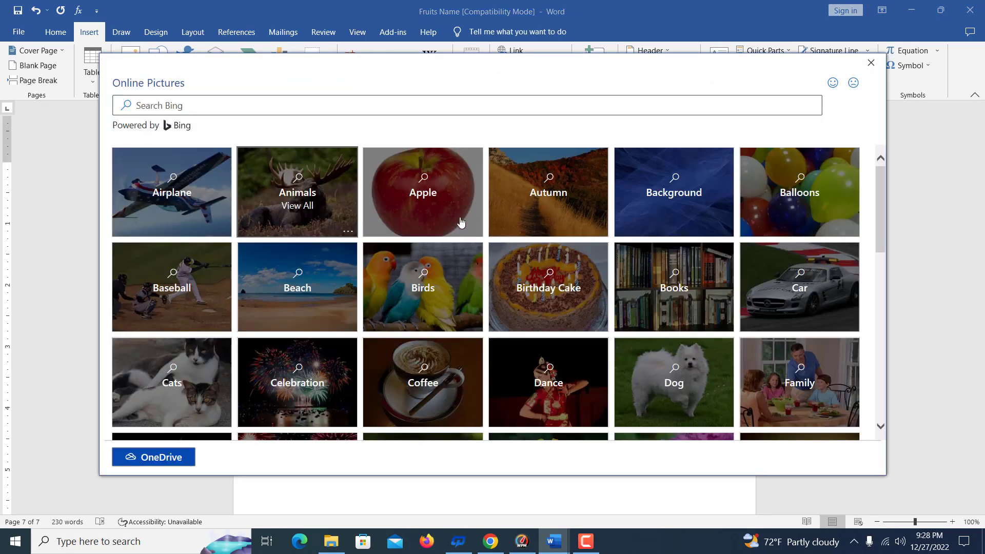
click(257, 105)
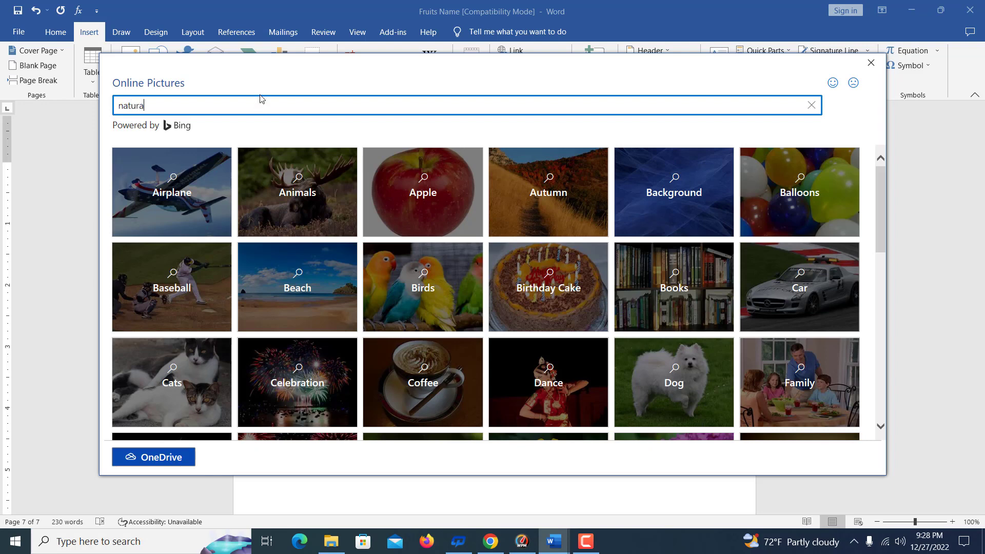
text(natural)
key(Return)
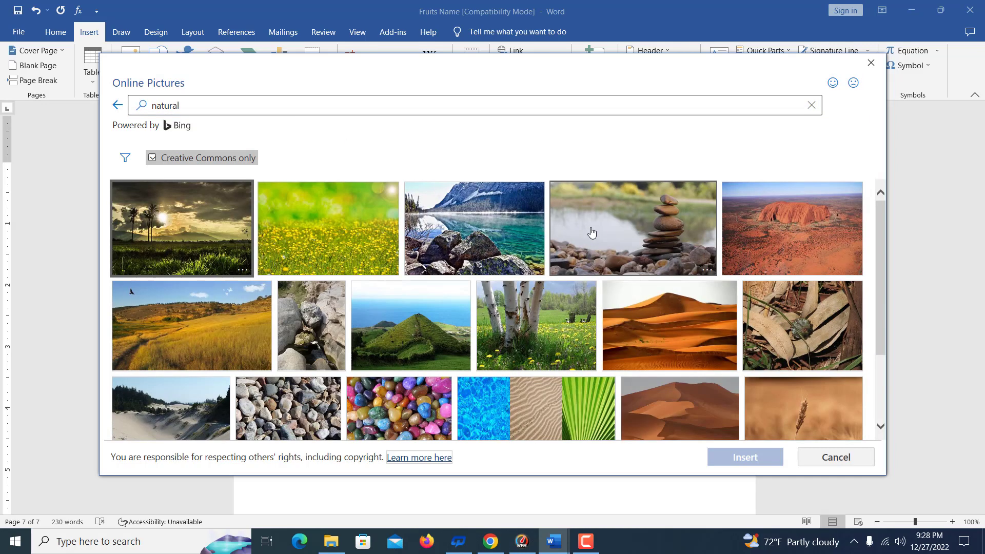
Return to the online picture categories and open the Cats category
click(114, 105)
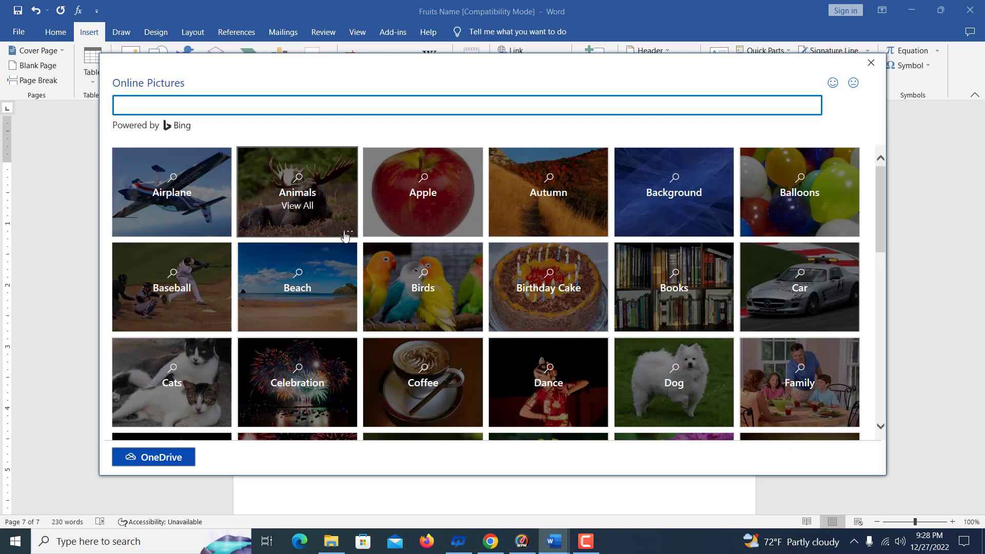
scroll(420, 236, down, 5)
scroll(421, 237, up, 2)
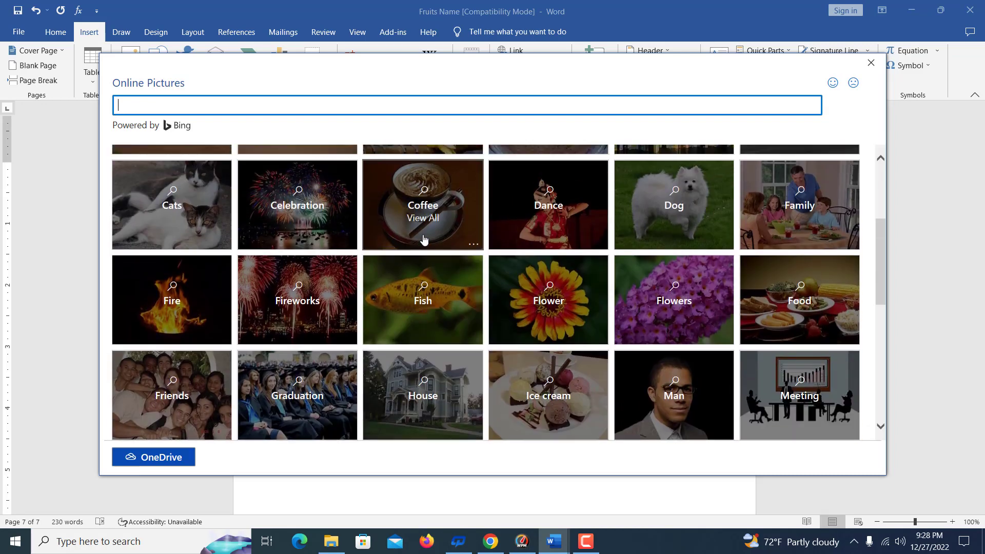
mouse_move(347, 250)
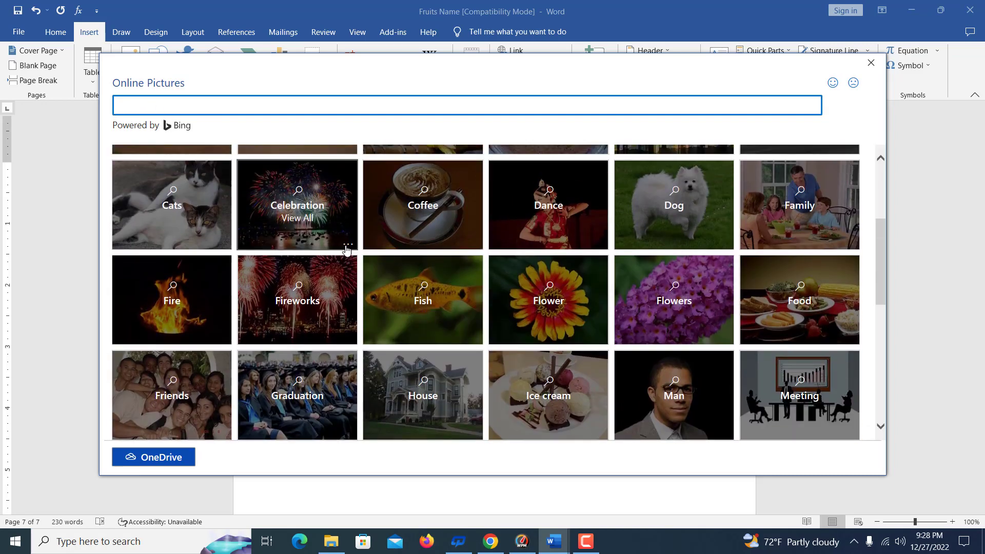
scroll(344, 256, up, 1)
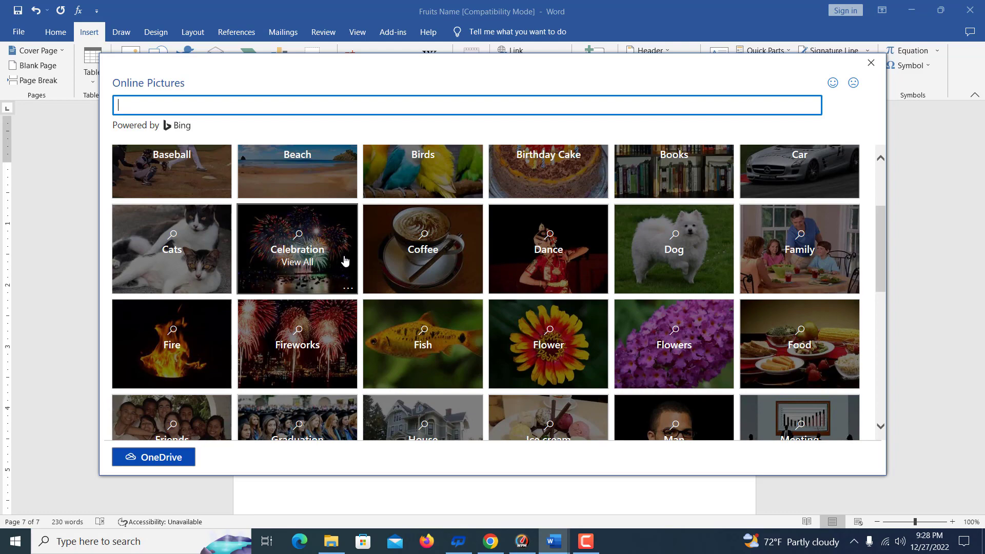
click(178, 249)
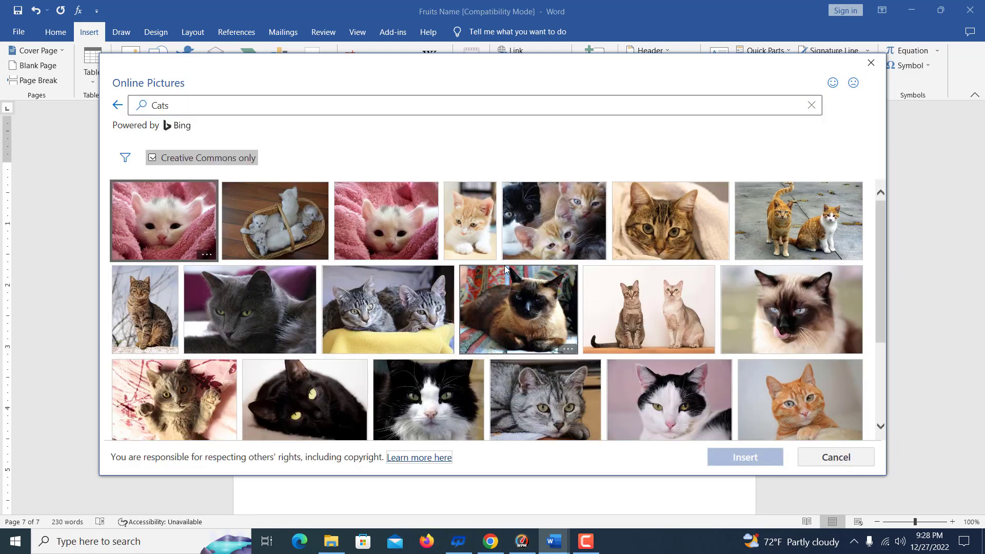
Insert the orange-and-white kitten picture and the picture of the group of kittens together from the Cats results
click(477, 245)
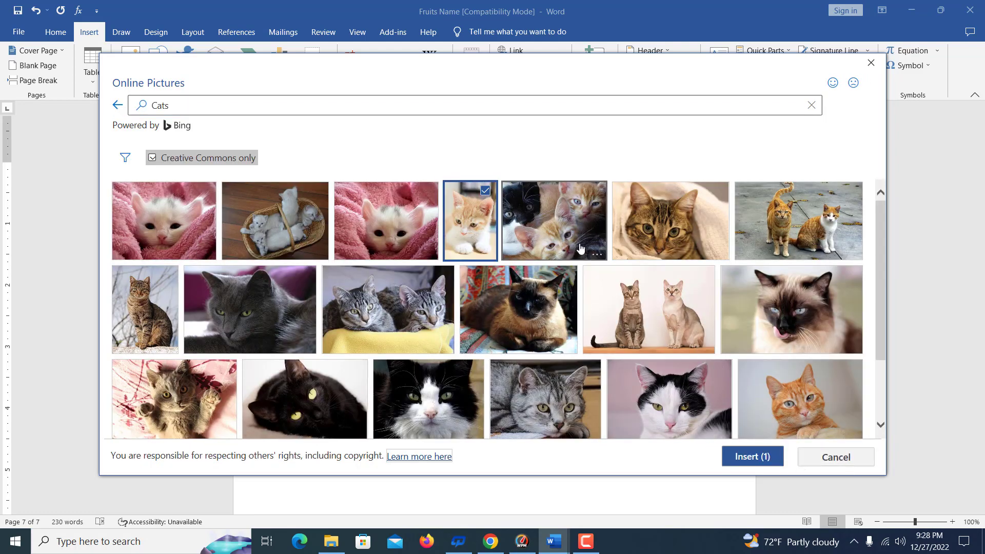
click(567, 231)
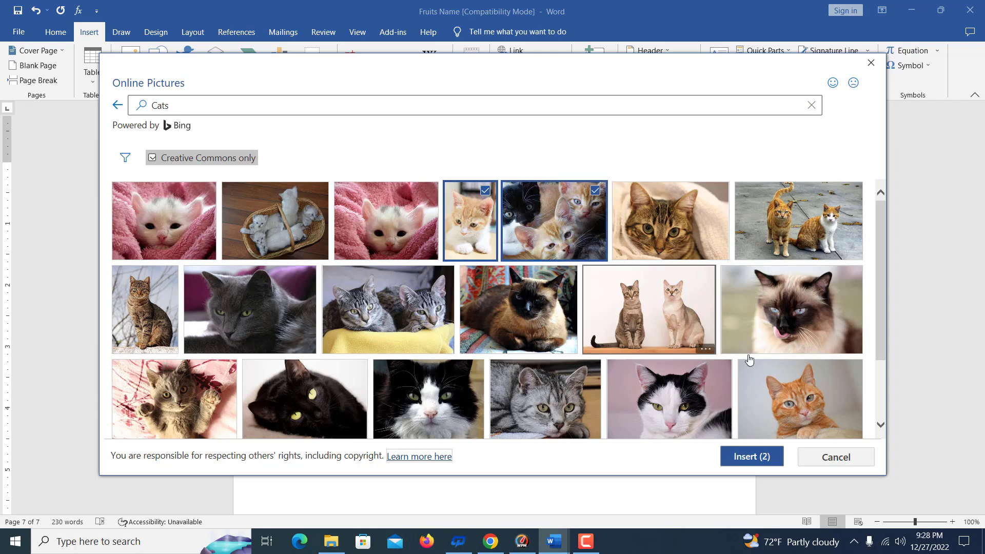
click(764, 456)
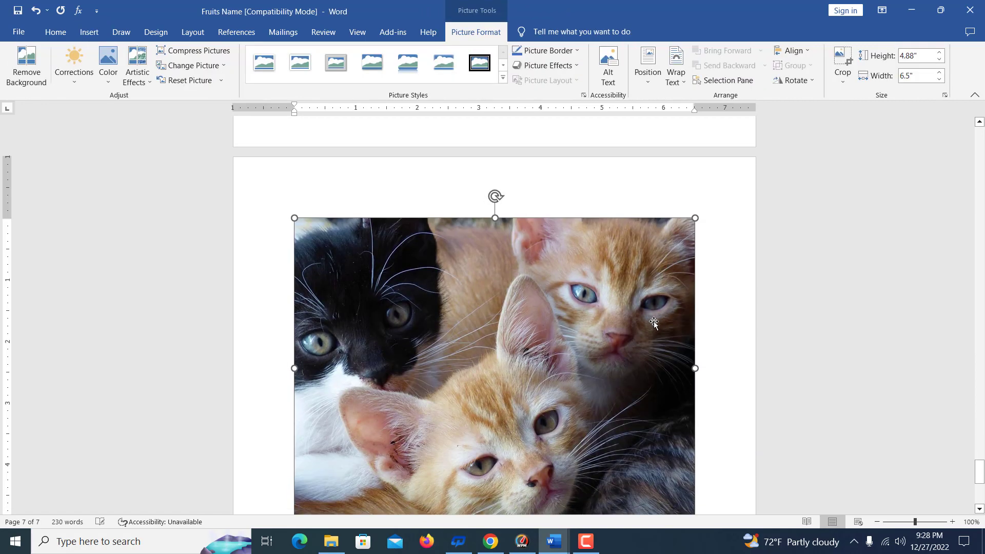
Shrink the picture of the group of kittens proportionally to about 2.84" wide by 2.13" high
scroll(654, 312, down, 2)
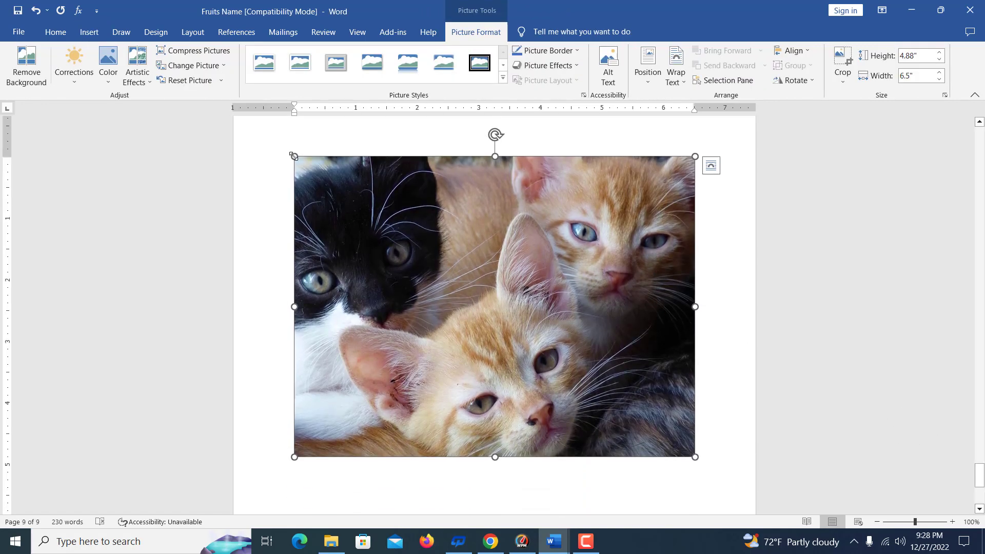
drag(293, 156, 353, 206)
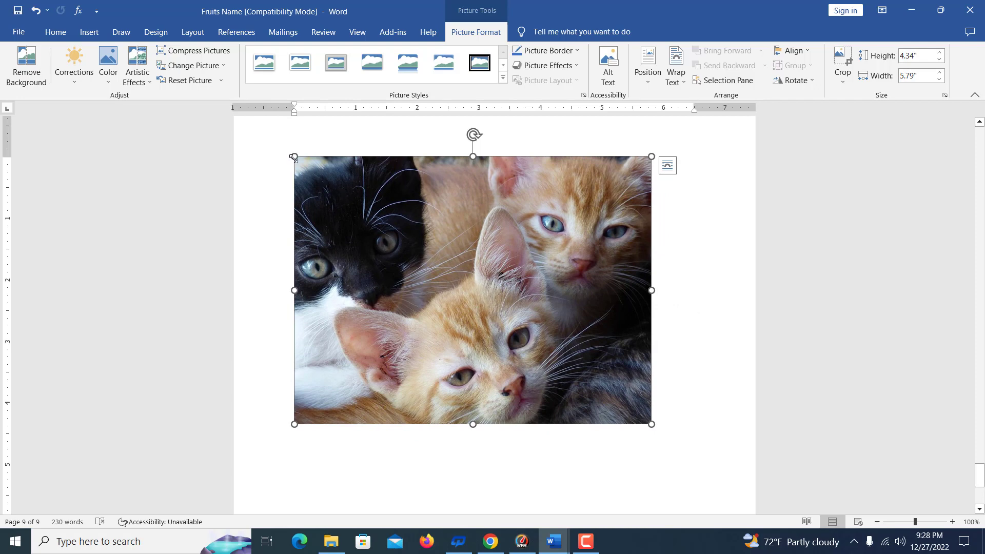
drag(294, 156, 417, 294)
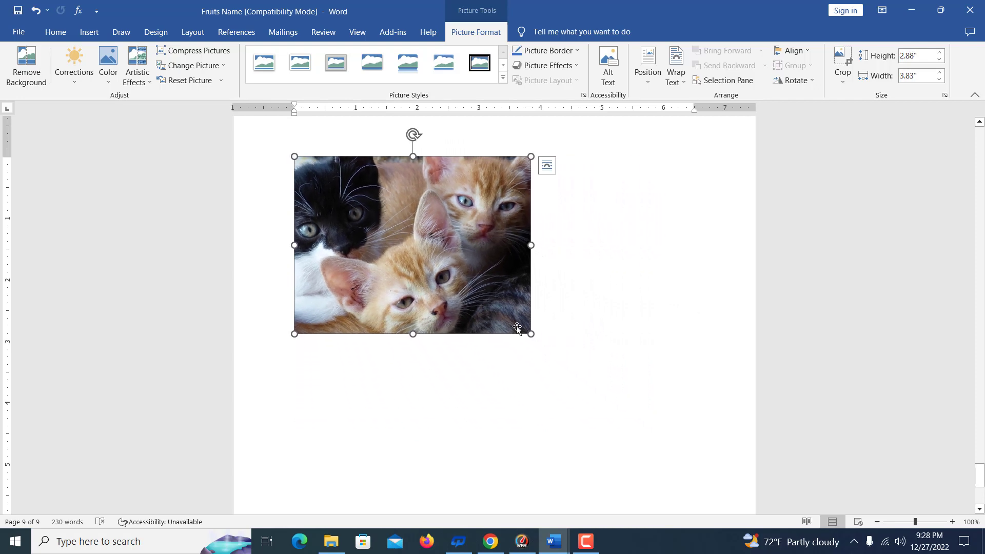
drag(517, 316, 456, 272)
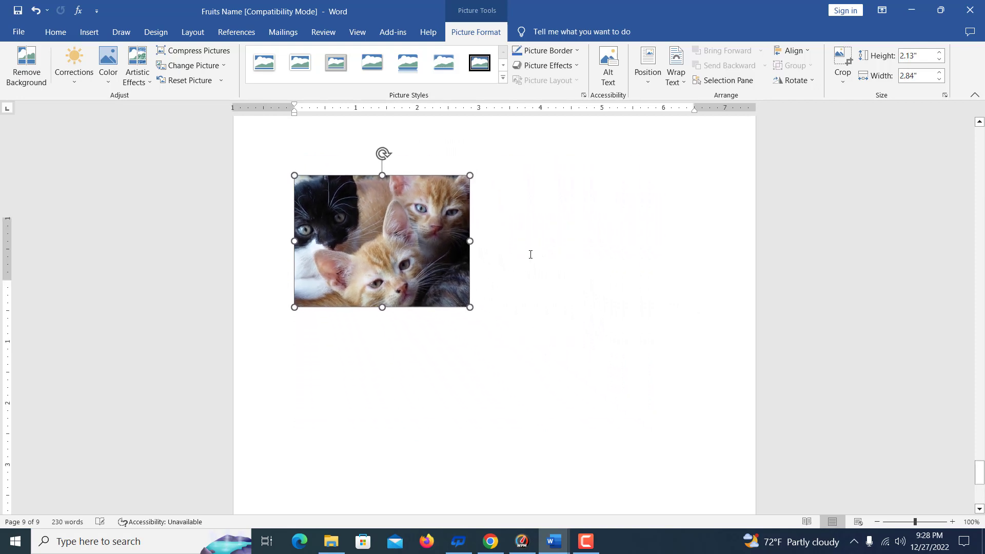
Shrink the single orange-and-white kitten picture proportionally to about 3.51" wide by 5.27" high
scroll(530, 255, up, 6)
scroll(532, 252, up, 5)
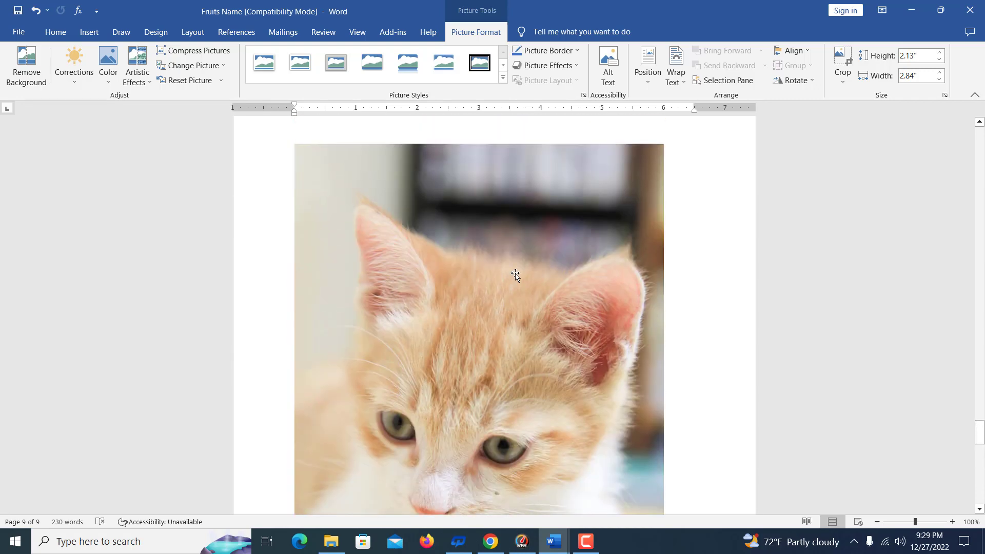
scroll(516, 280, up, 3)
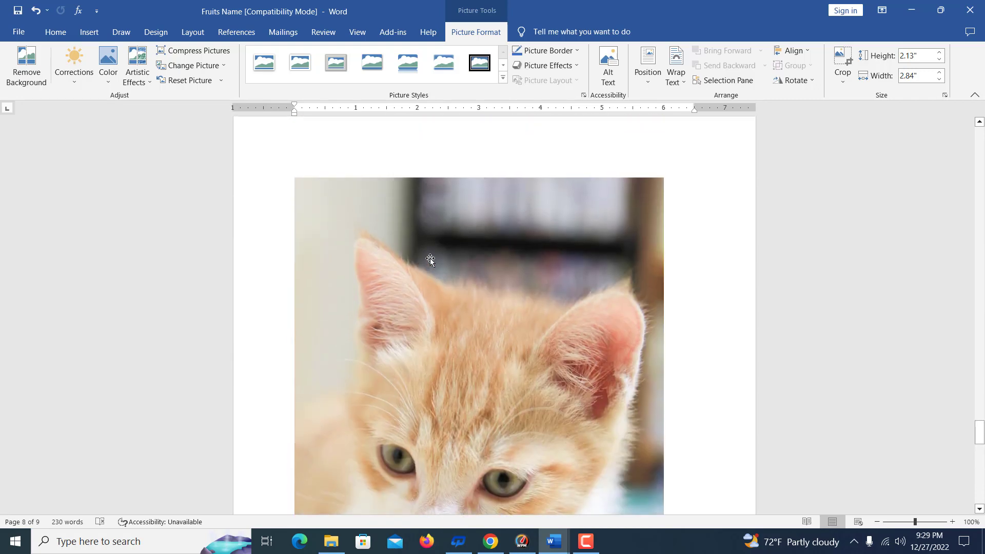
click(429, 259)
drag(294, 178, 510, 317)
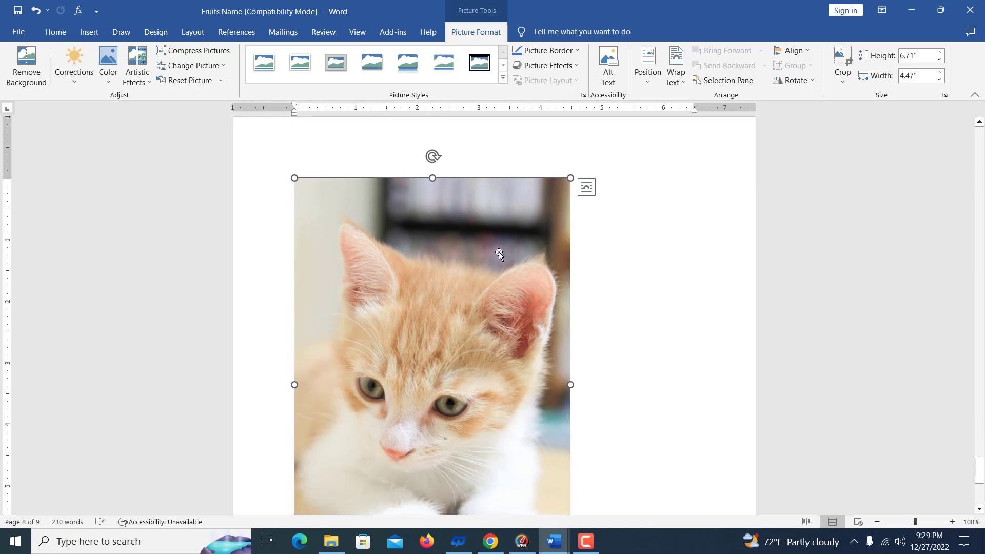
drag(570, 178, 511, 266)
Start a new line between the two cat pictures so the group of kittens sits below the single kitten
click(546, 340)
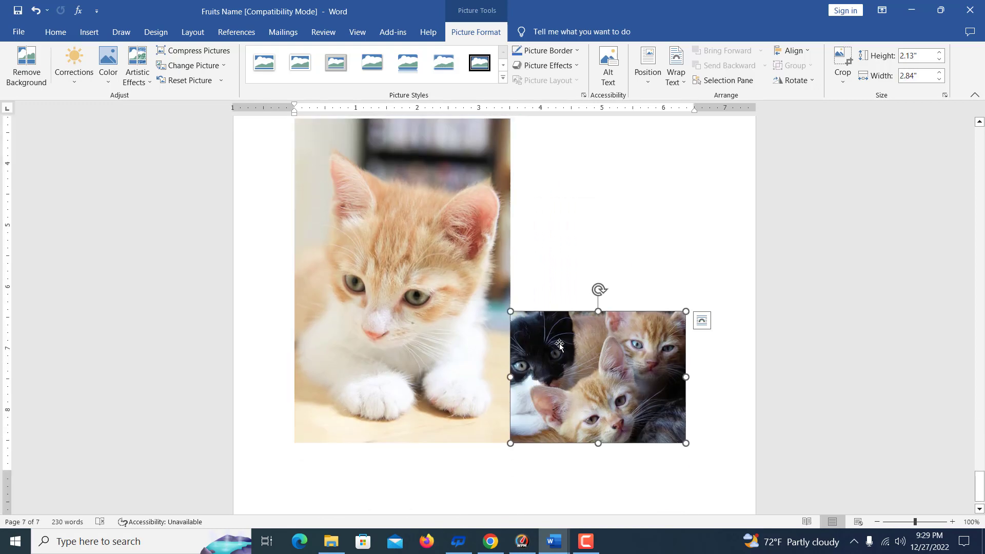
click(454, 371)
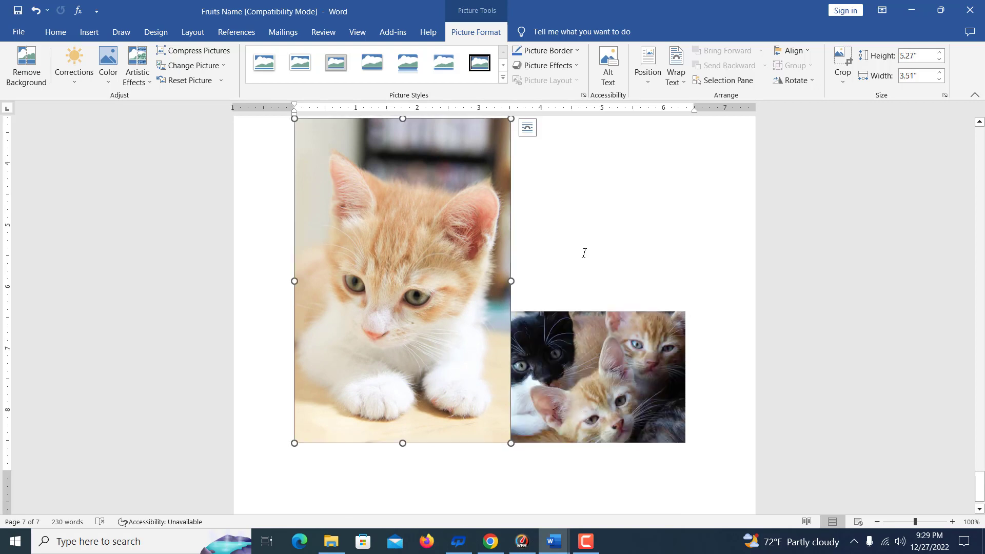
double_click(552, 276)
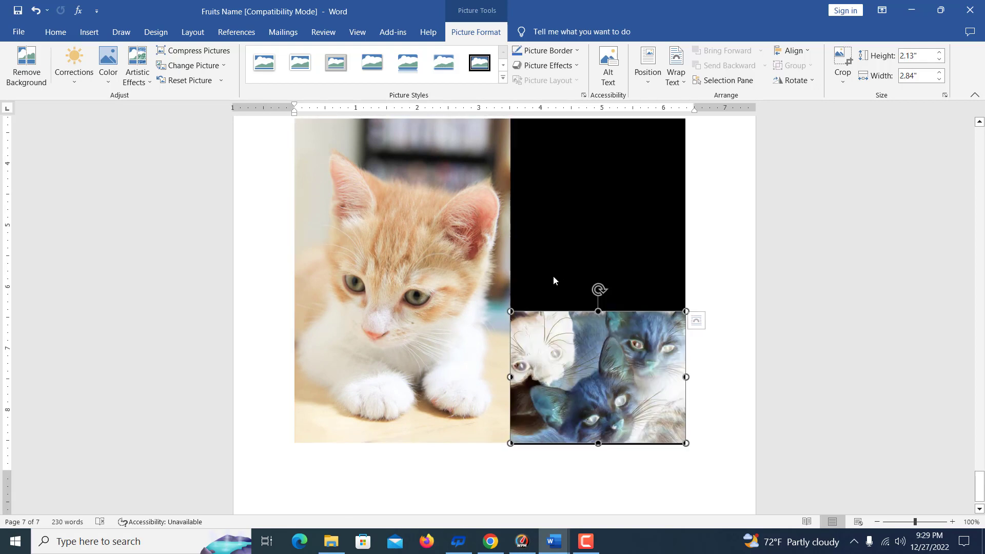
key(Return)
key(ctrl+z)
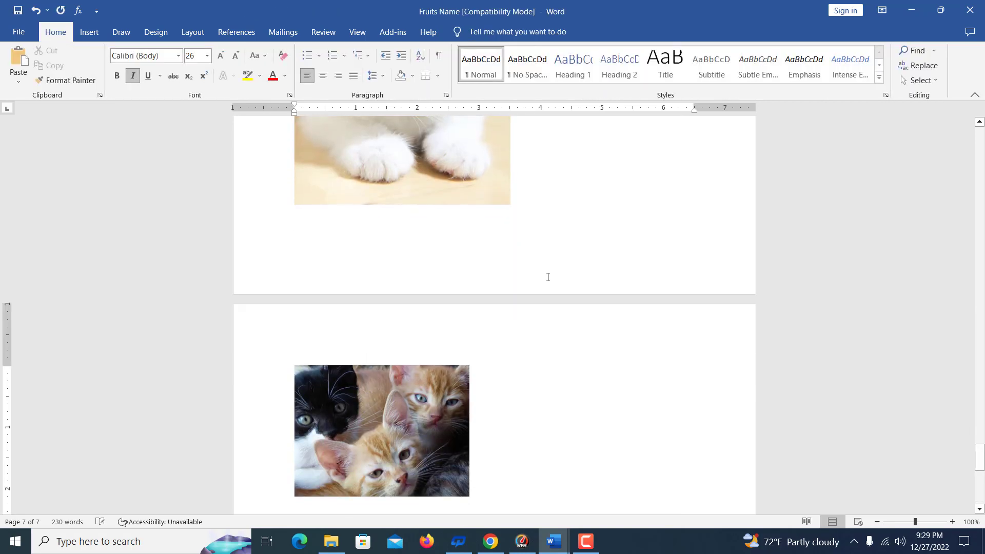
mouse_move(590, 539)
scroll(445, 282, up, 10)
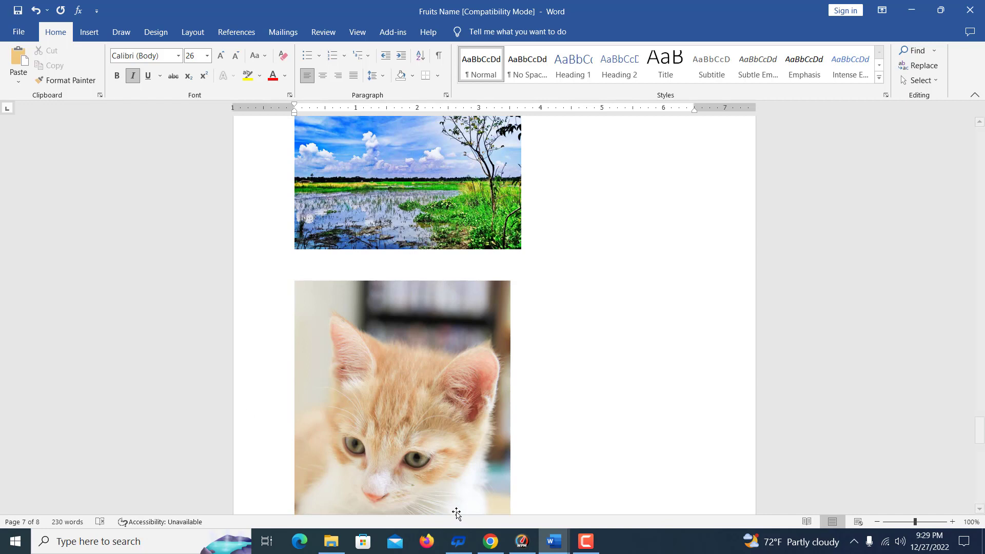
click(583, 543)
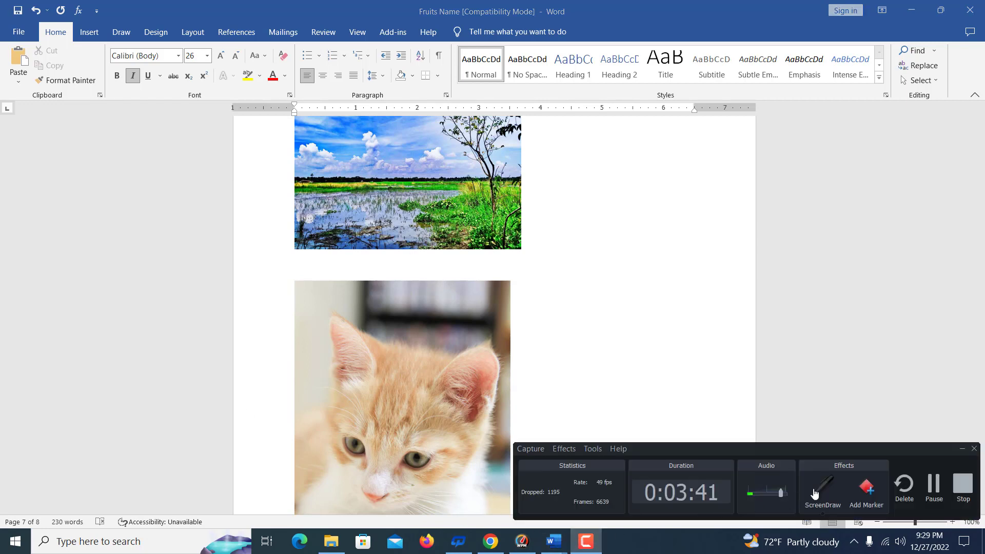